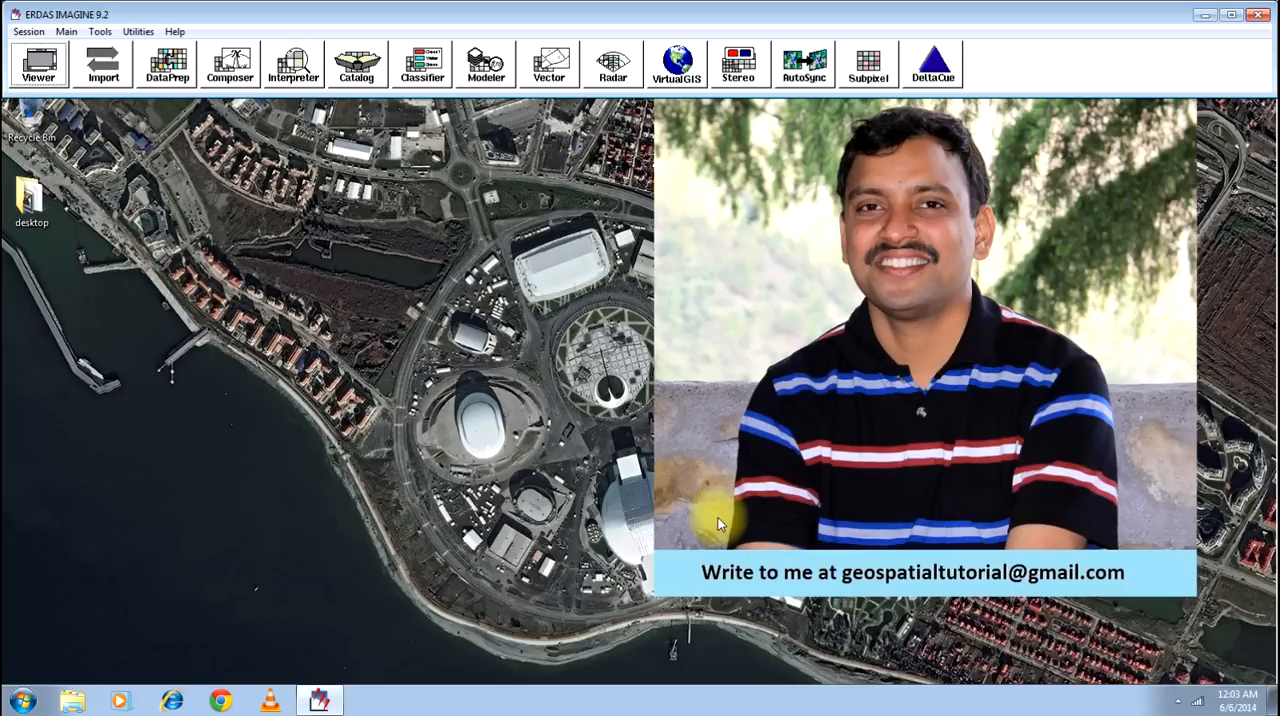
- Open a new viewer and load the recently used image haliyal.img into it
click(33, 66)
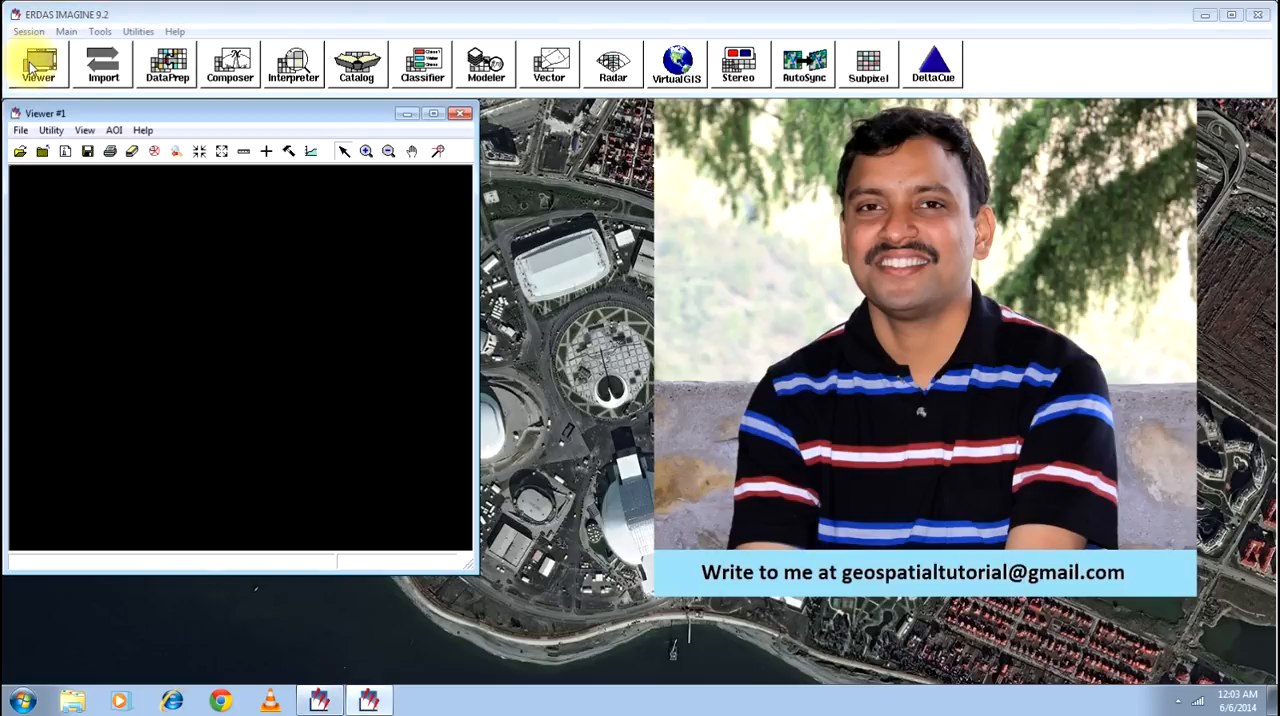
click(25, 152)
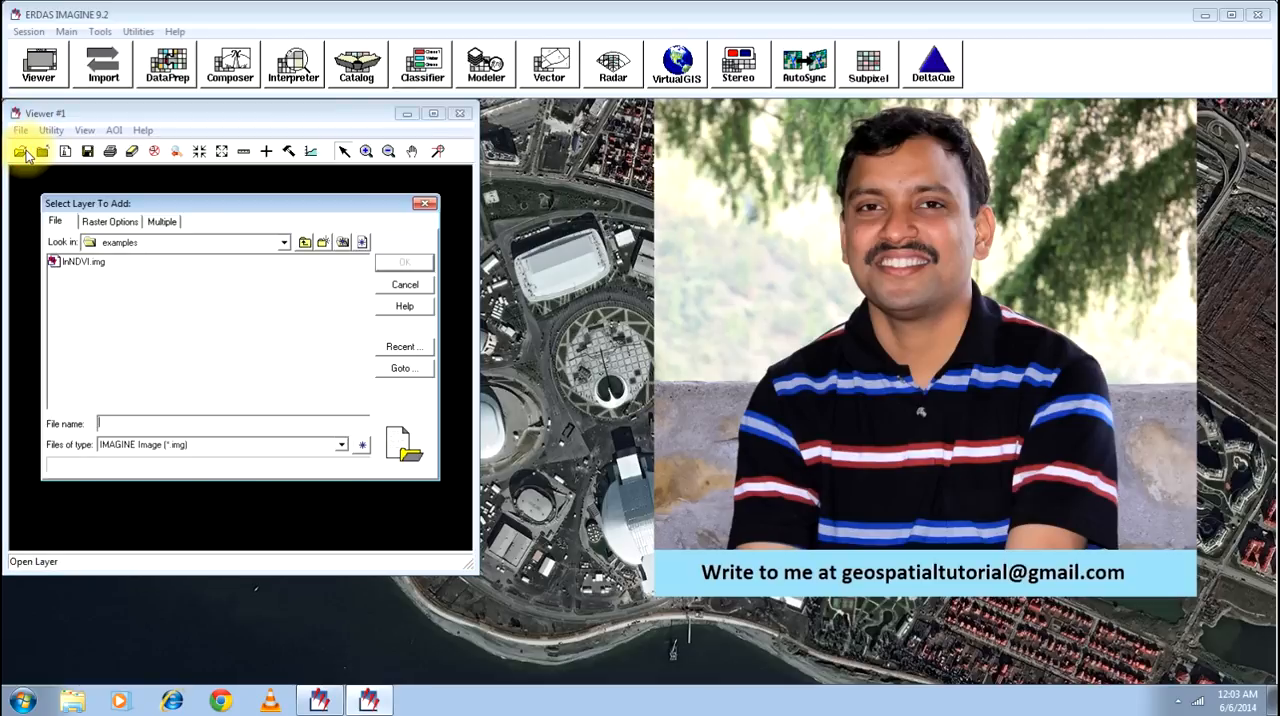
click(410, 349)
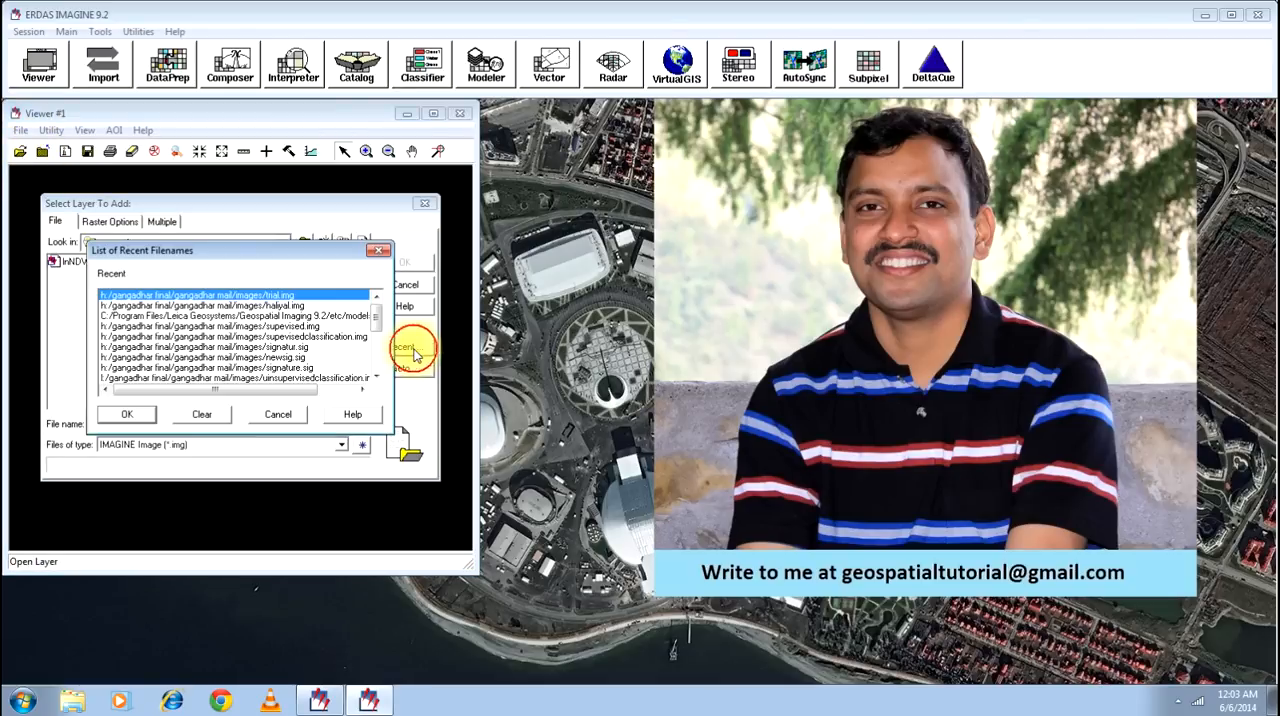
click(289, 306)
click(127, 414)
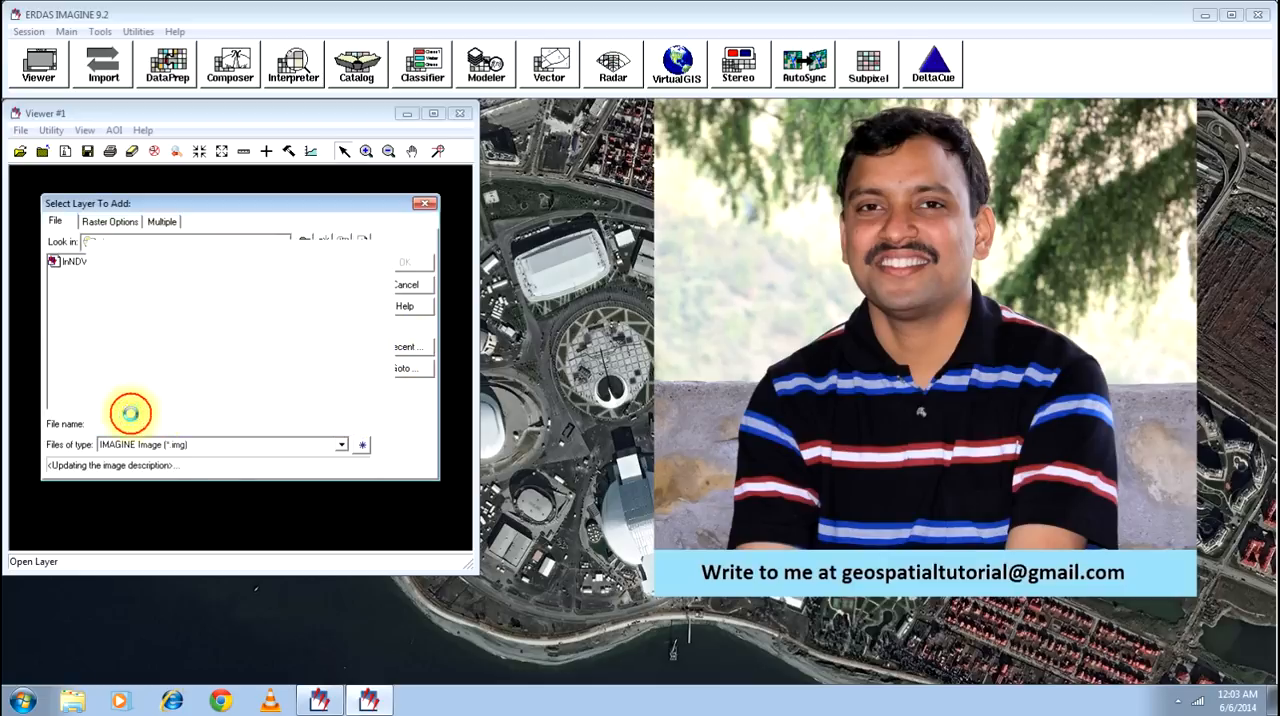
click(404, 264)
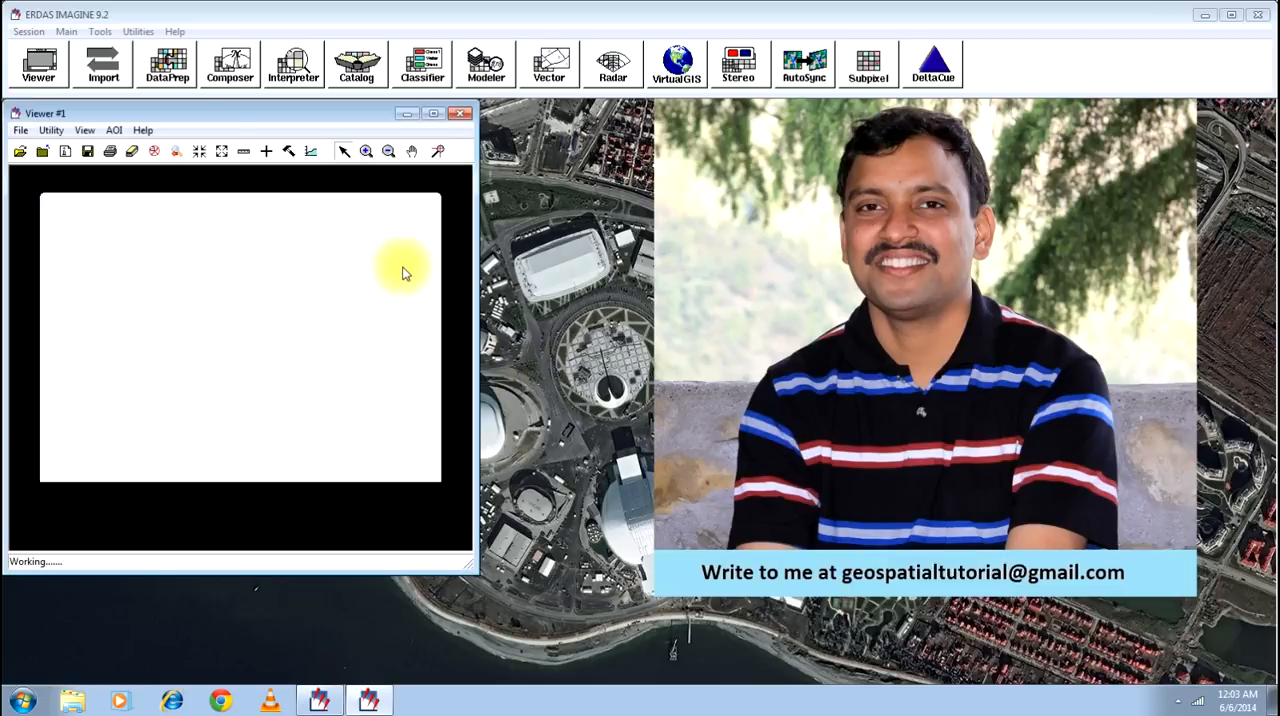
- Fit the haliyal.img image to the viewer window and enlarge the displayed study area
right_click(240, 294)
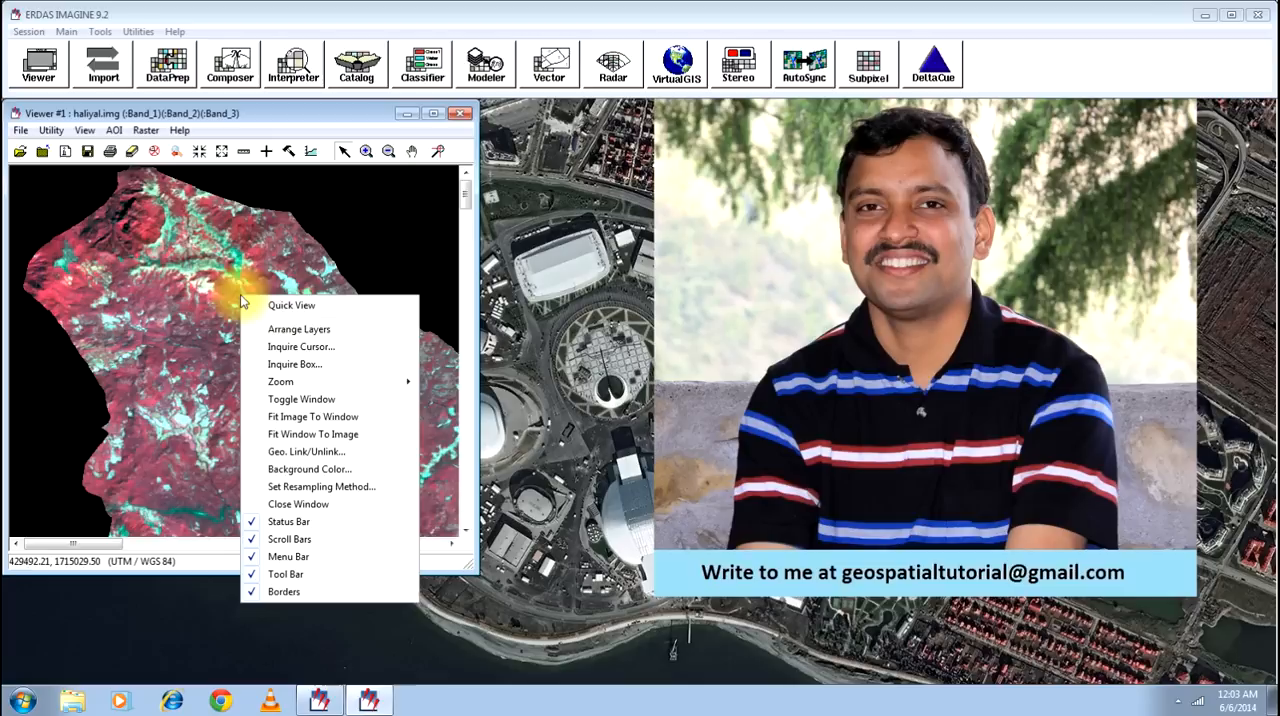
click(305, 419)
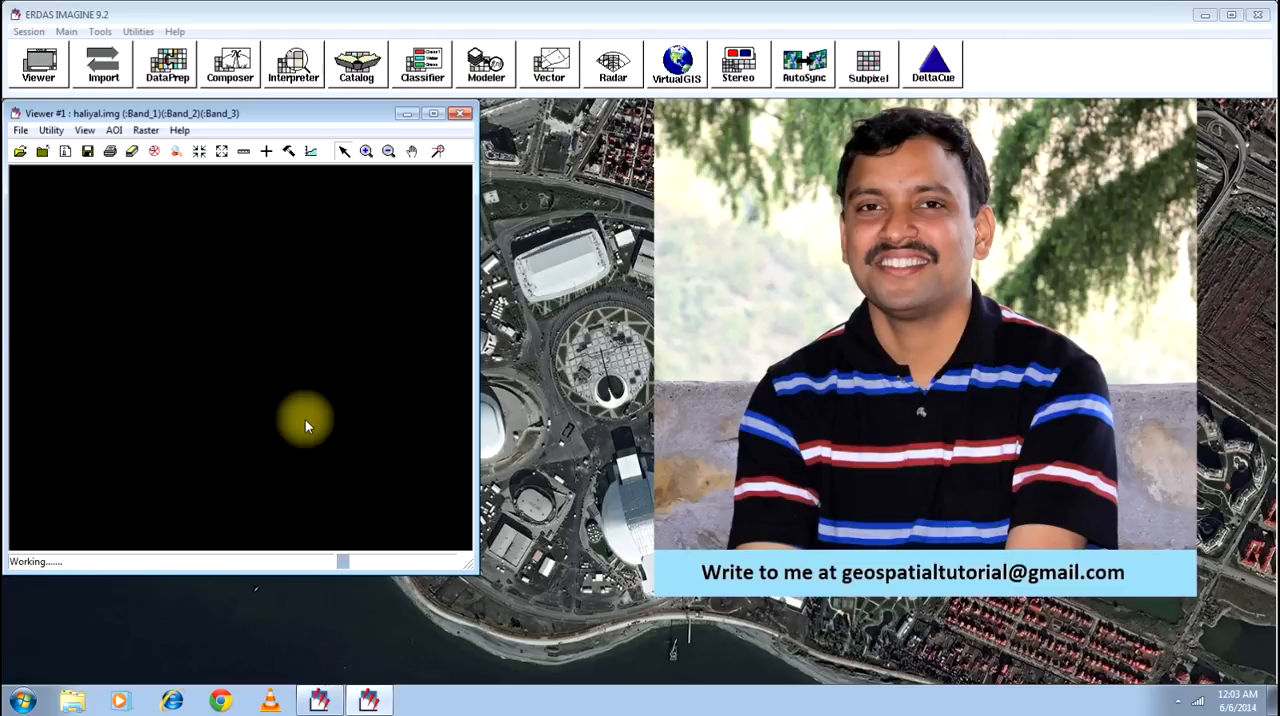
click(372, 153)
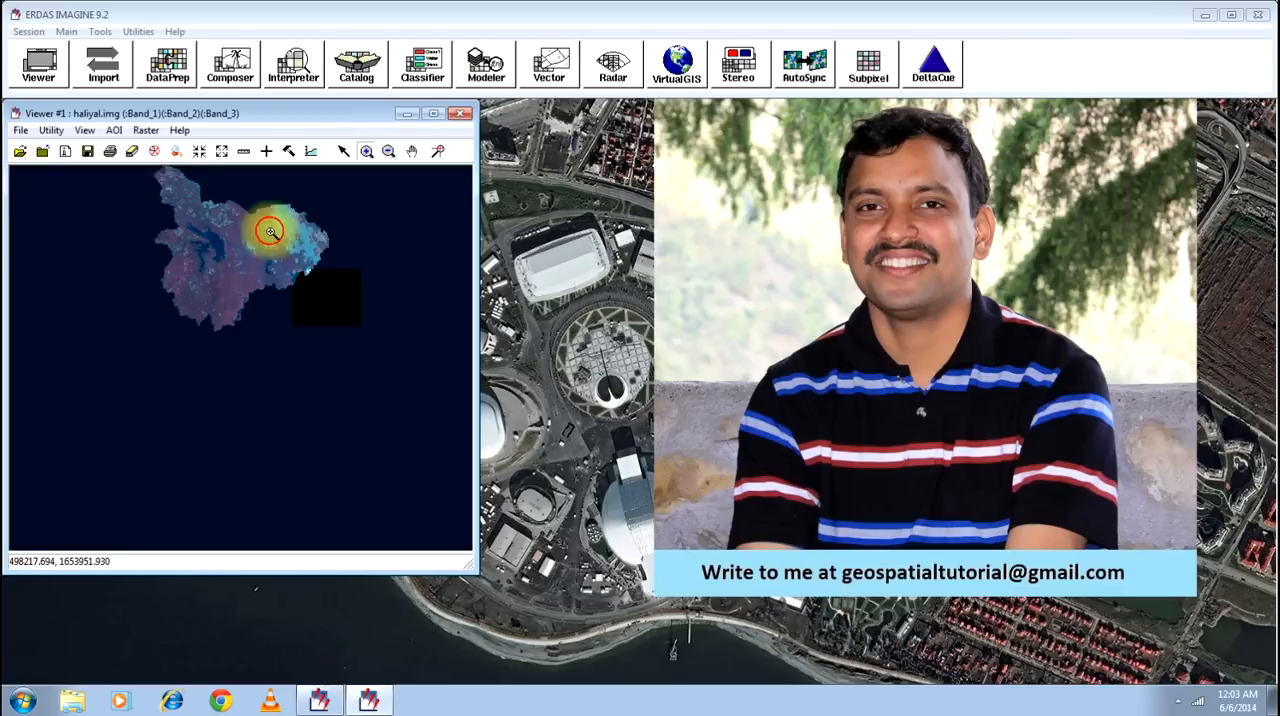
click(139, 174)
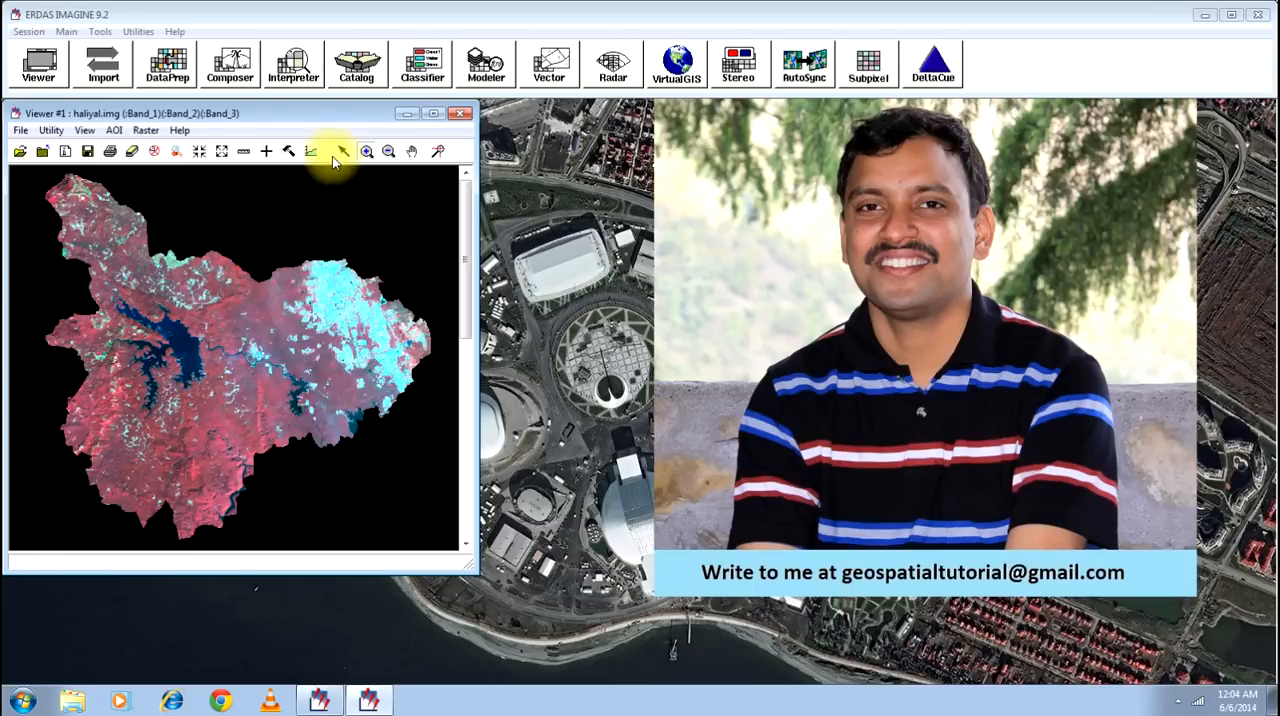
- Start the Indices spectral enhancement function of the Image Interpreter and set haliyal.img as its input file
click(294, 70)
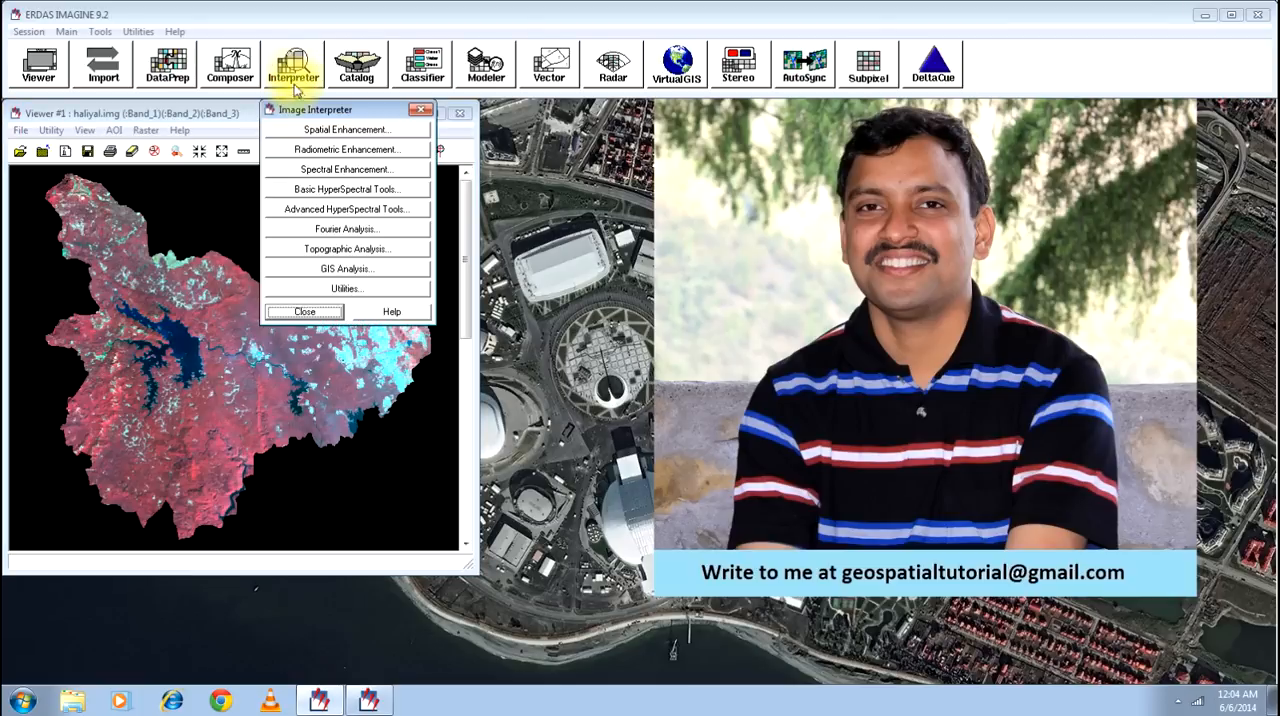
click(327, 172)
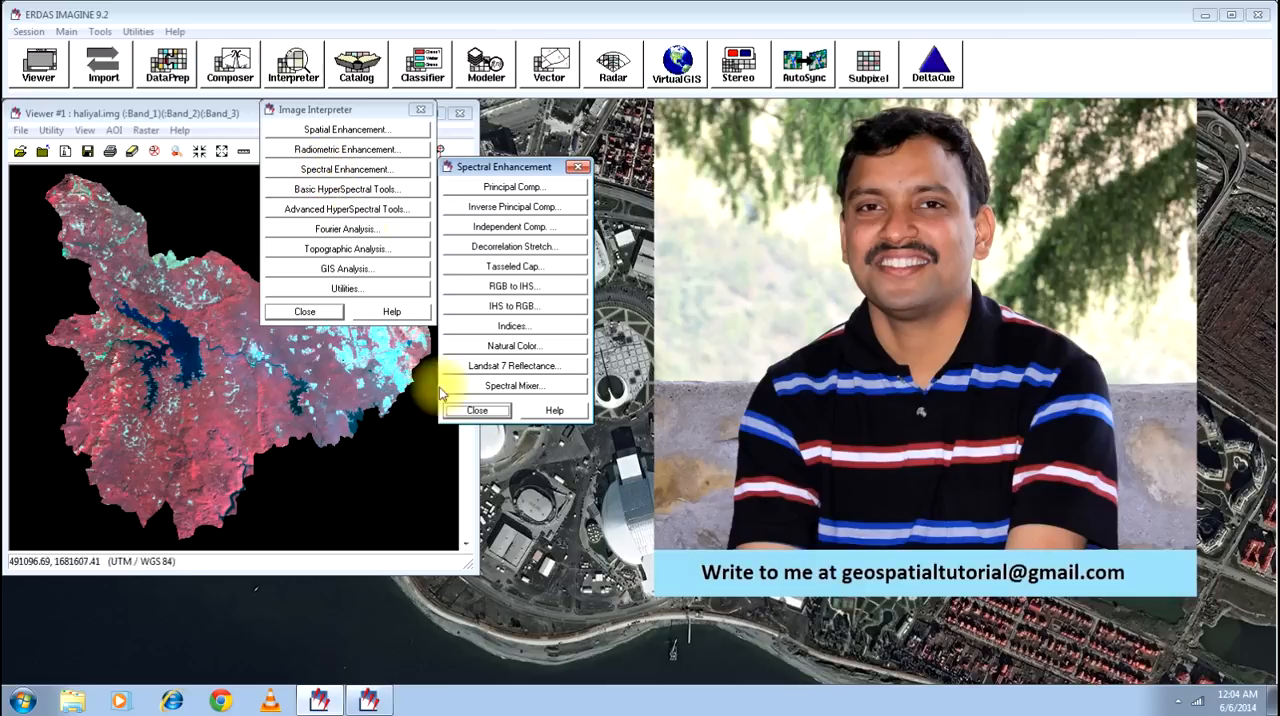
click(507, 331)
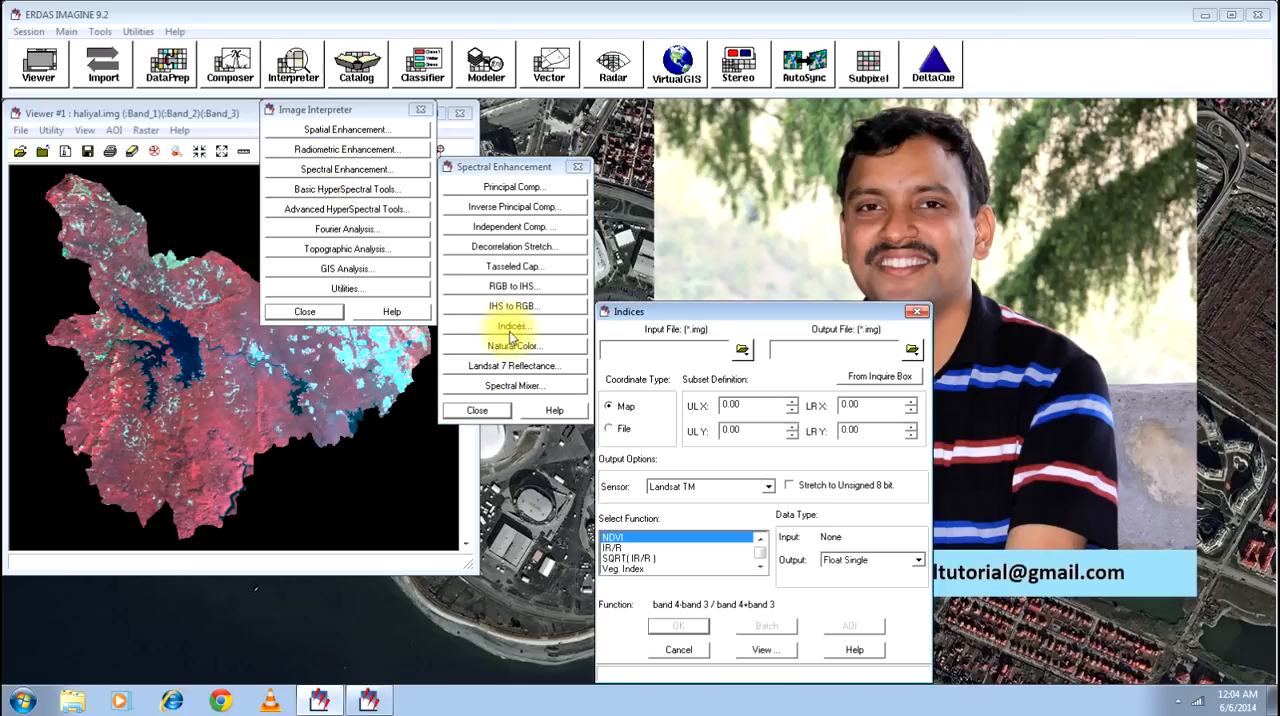
click(741, 349)
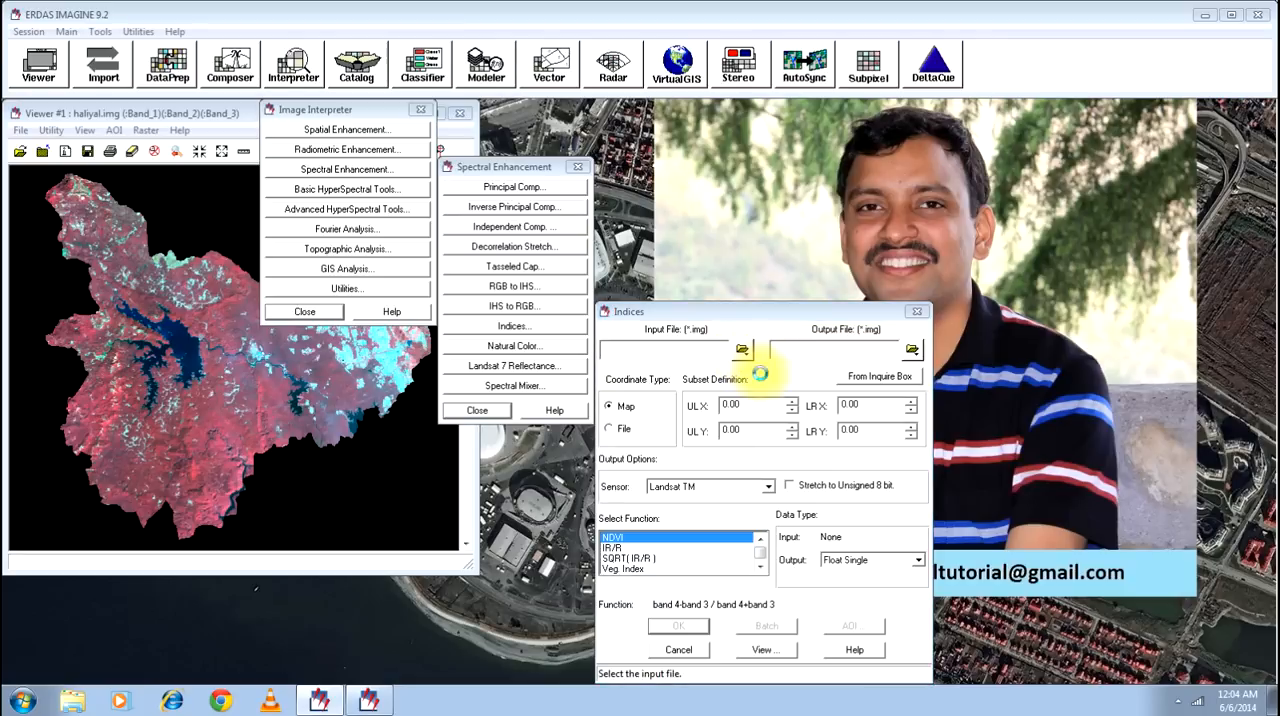
click(926, 502)
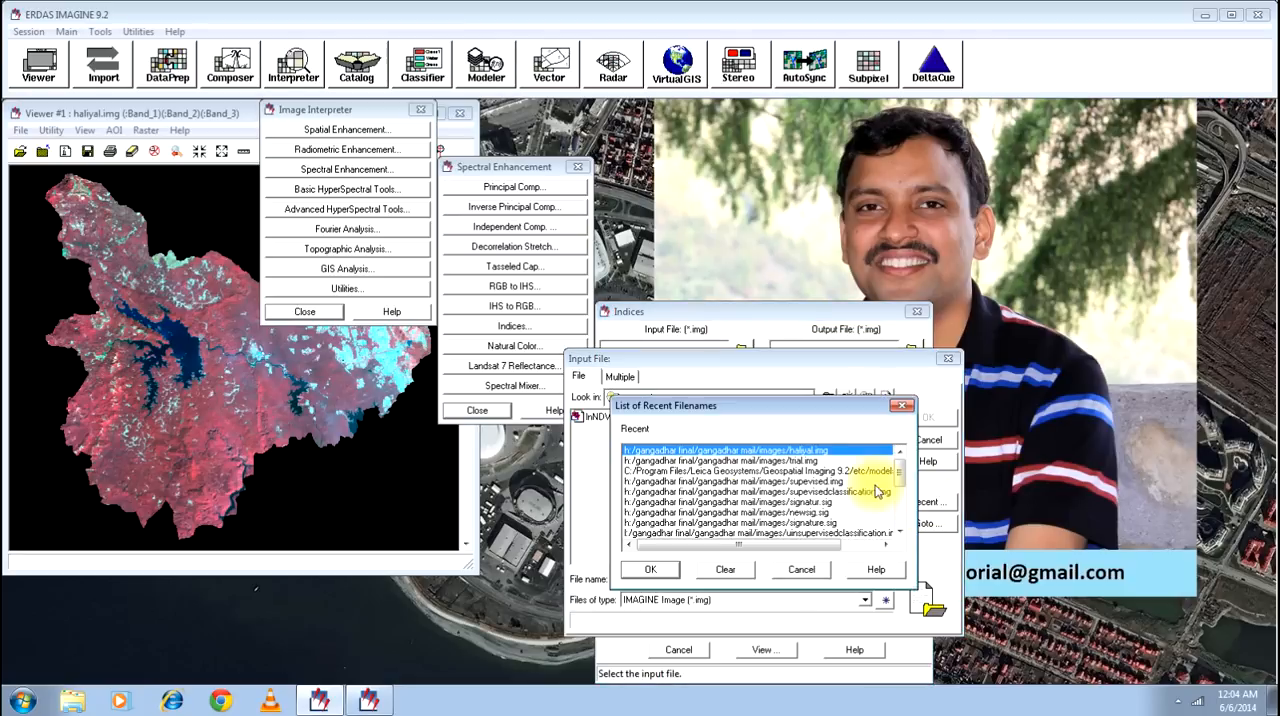
click(658, 572)
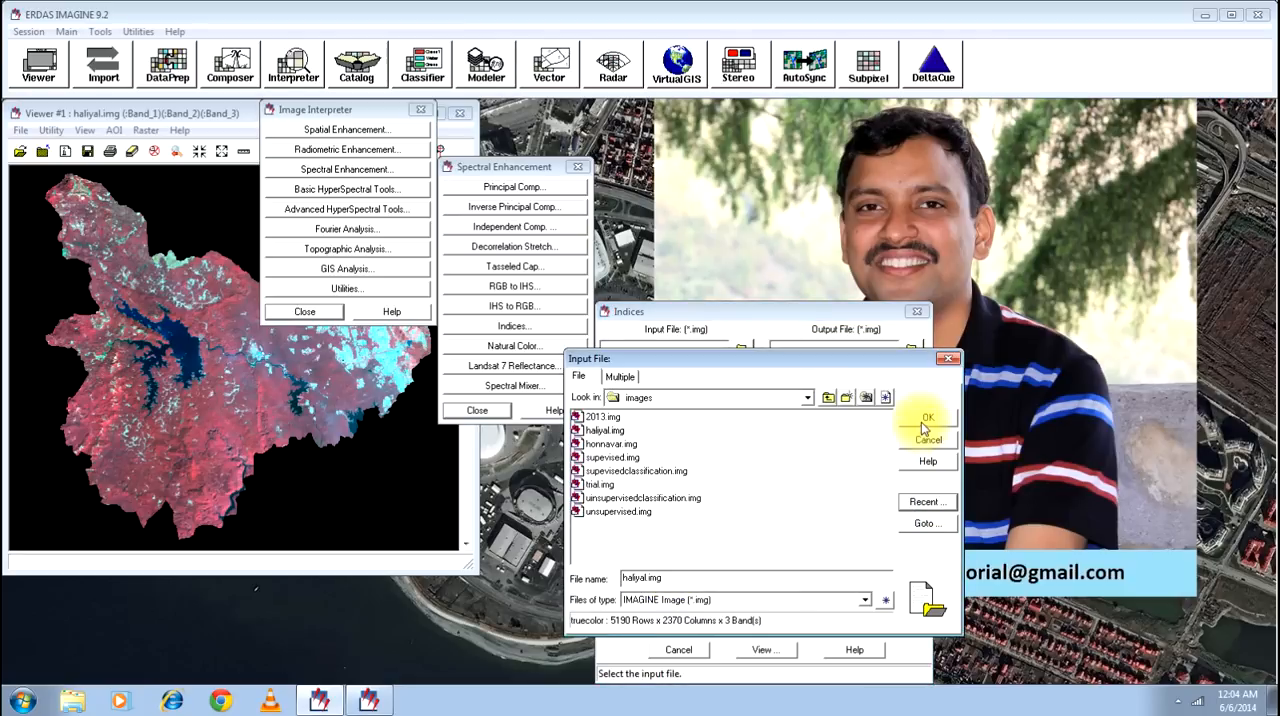
click(924, 419)
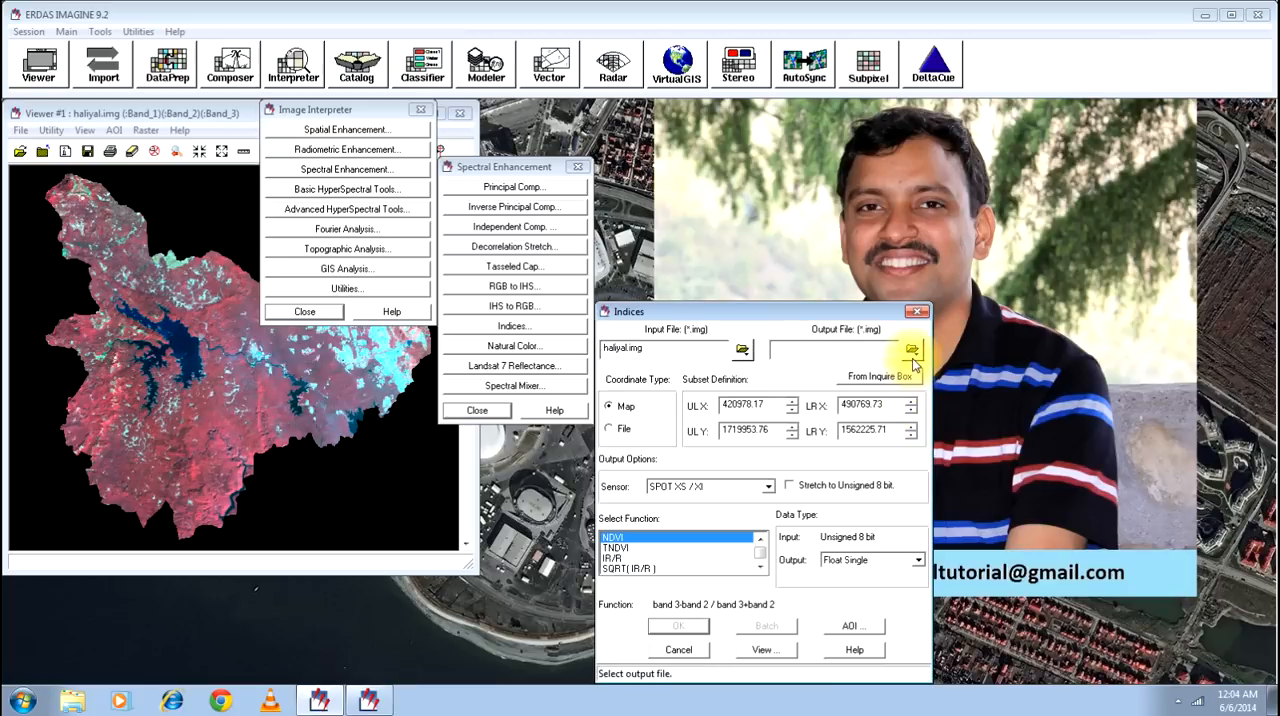
- Set the Indices output file to NDVI in the recently used images folder
click(911, 352)
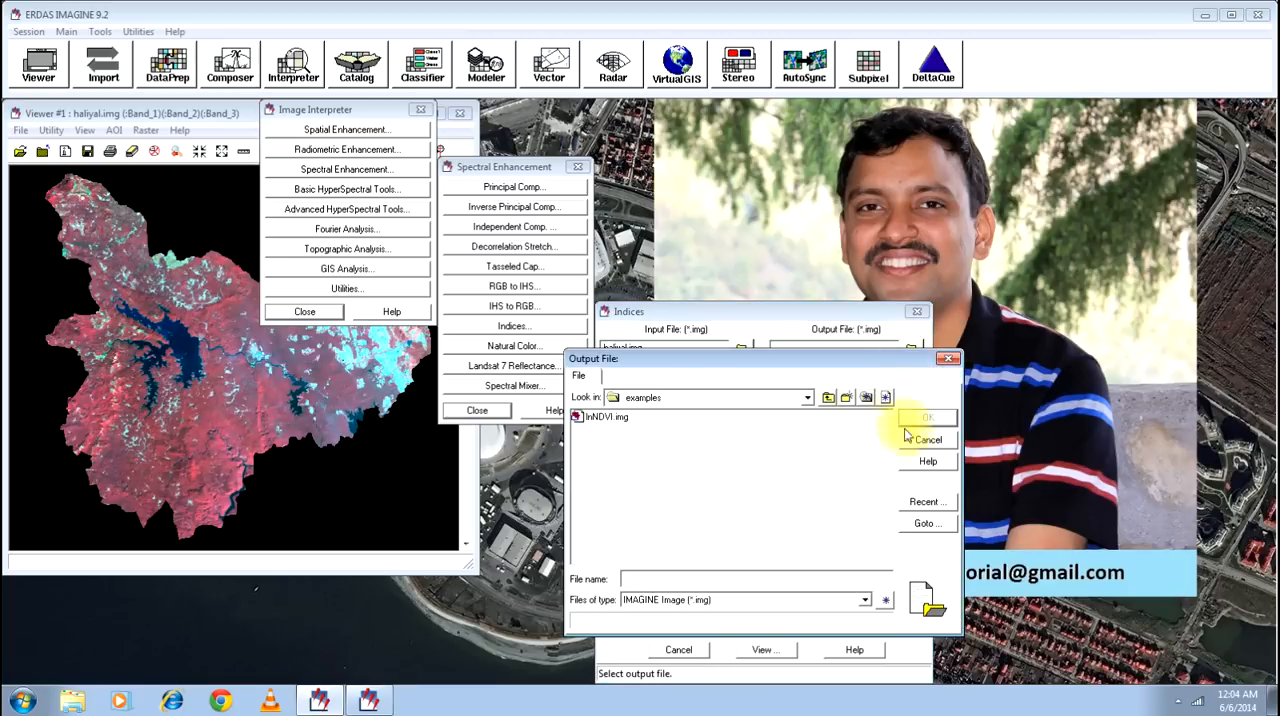
click(922, 502)
click(650, 569)
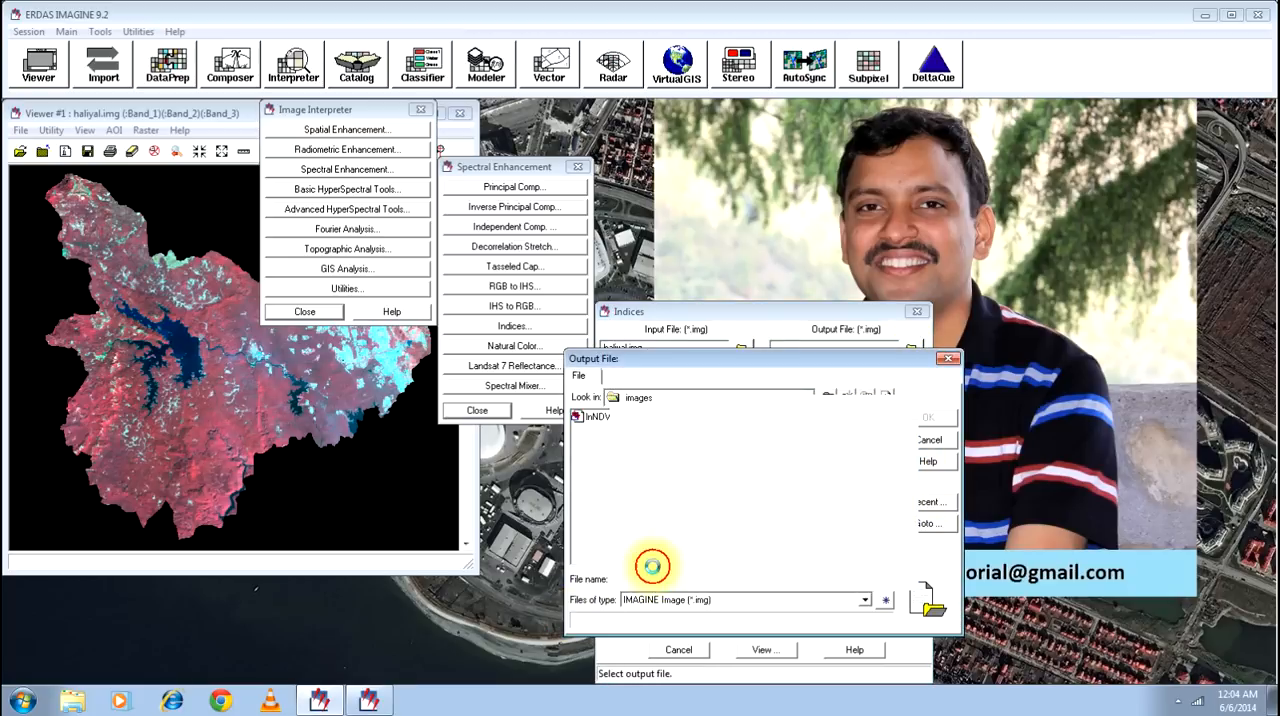
click(737, 410)
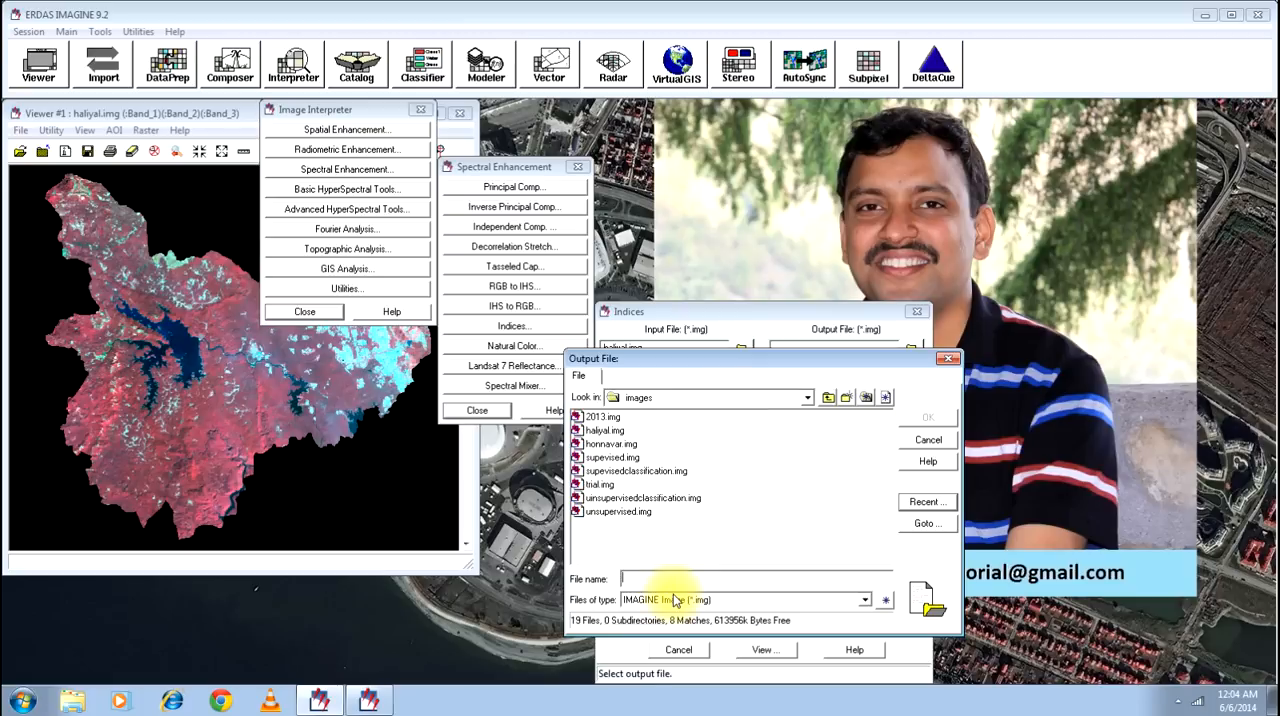
text(NDVI)
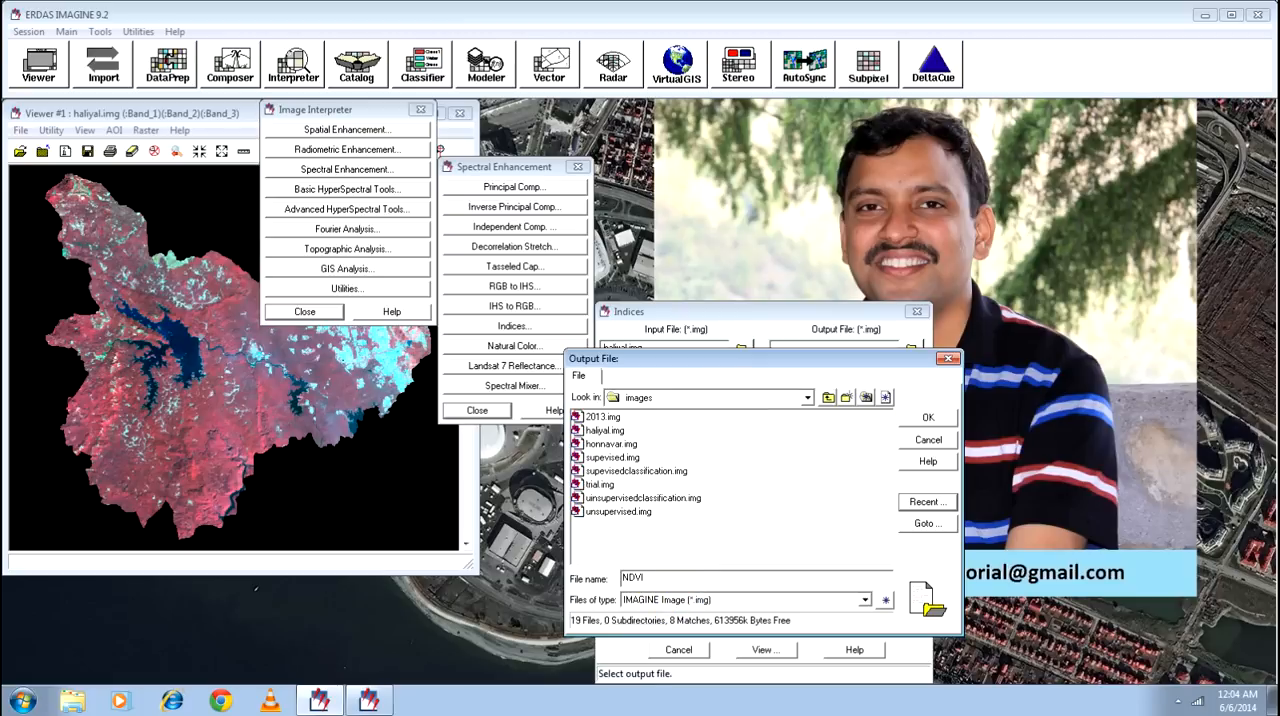
click(923, 424)
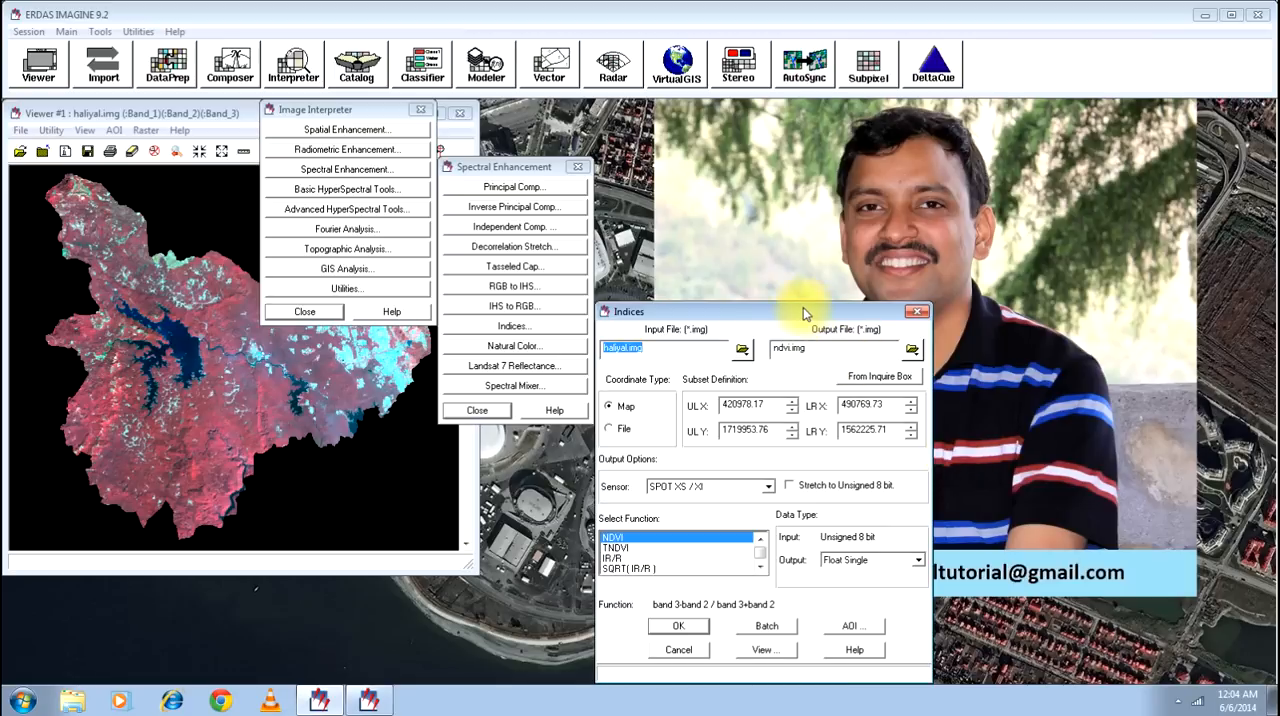
- Compare the band formulas of the TNDVI, IR/R, SQRT(IR/R) and Veg. Index functions
drag(803, 307, 805, 177)
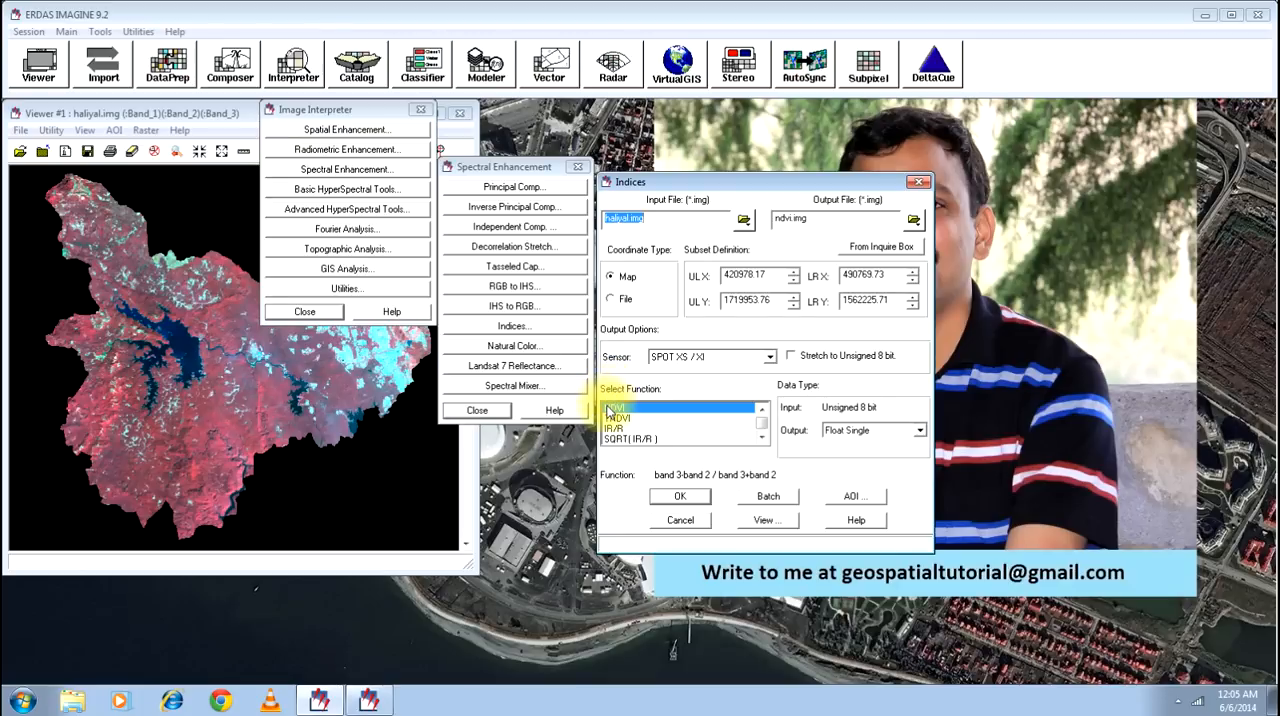
click(660, 428)
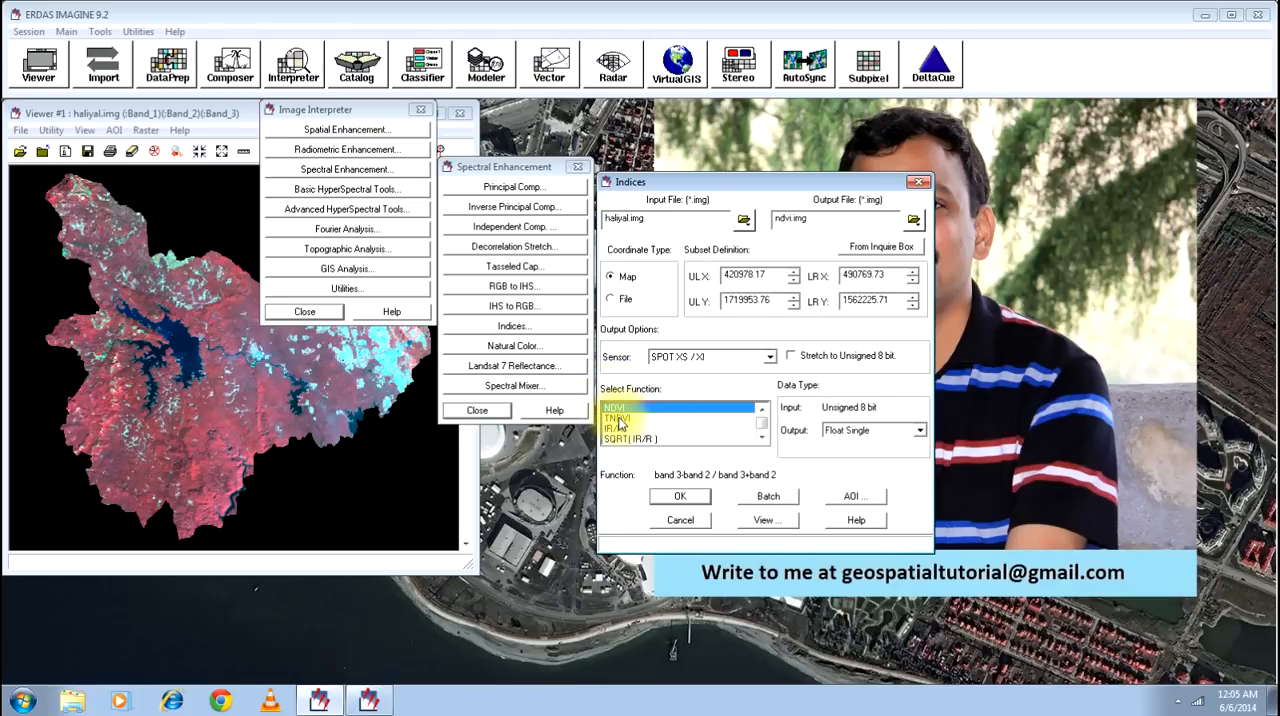
click(618, 419)
click(611, 429)
click(668, 440)
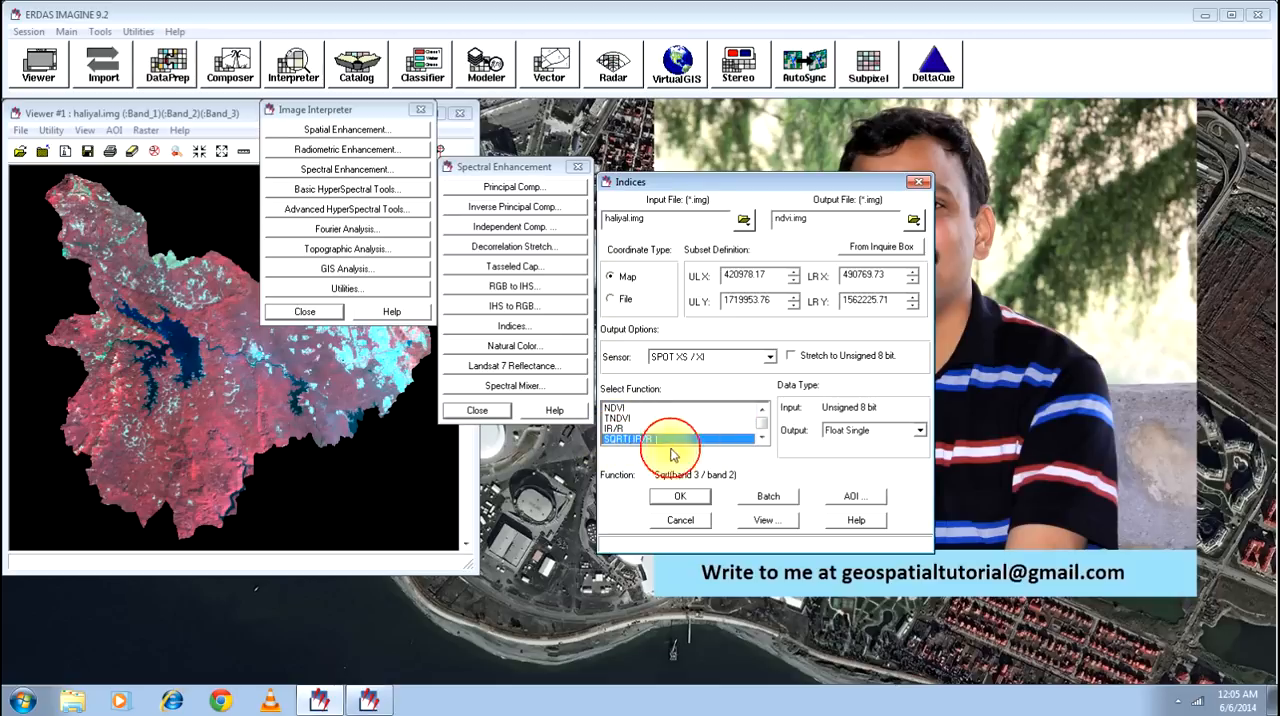
click(761, 437)
click(663, 440)
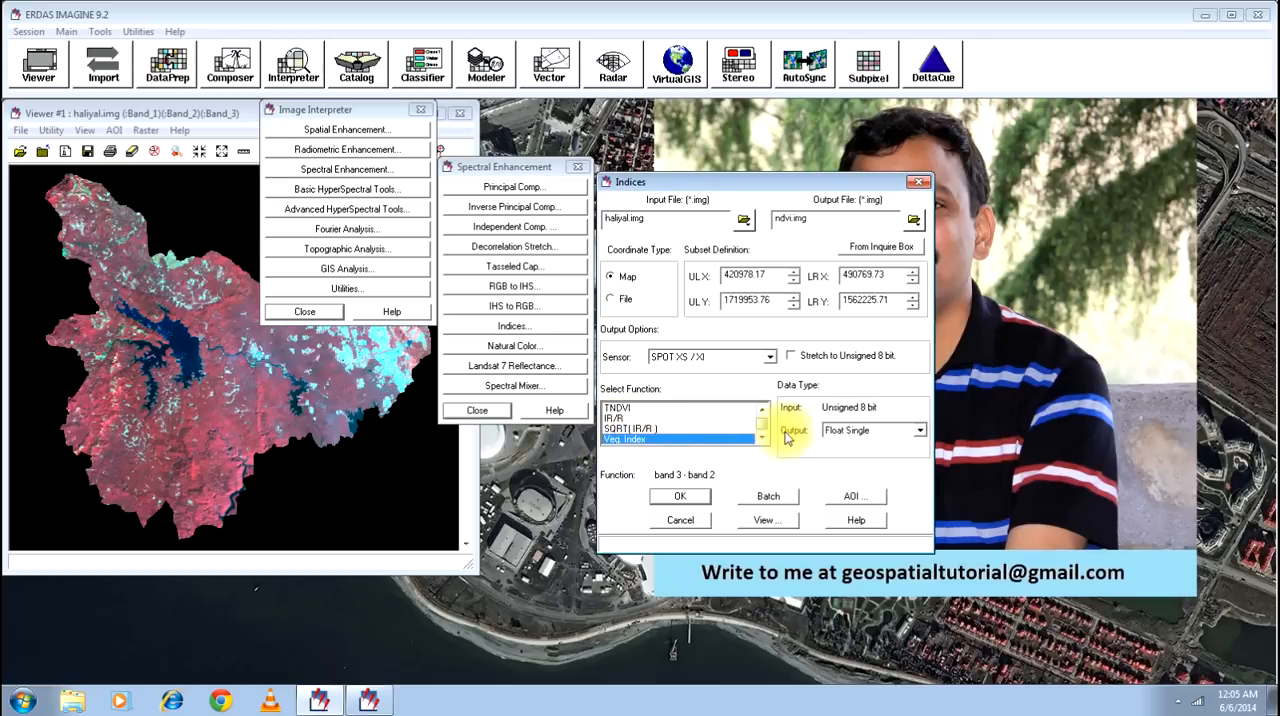
- Select NDVI as the index function and open its underlying model for viewing
click(761, 409)
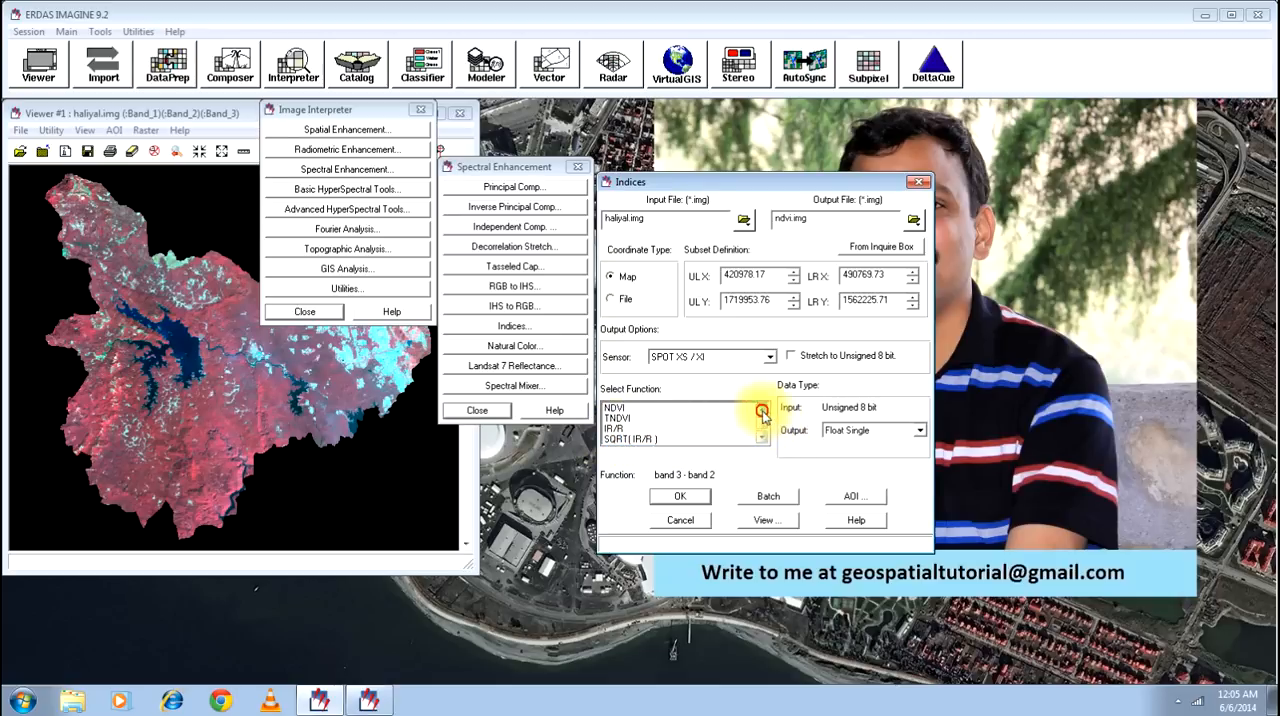
click(617, 409)
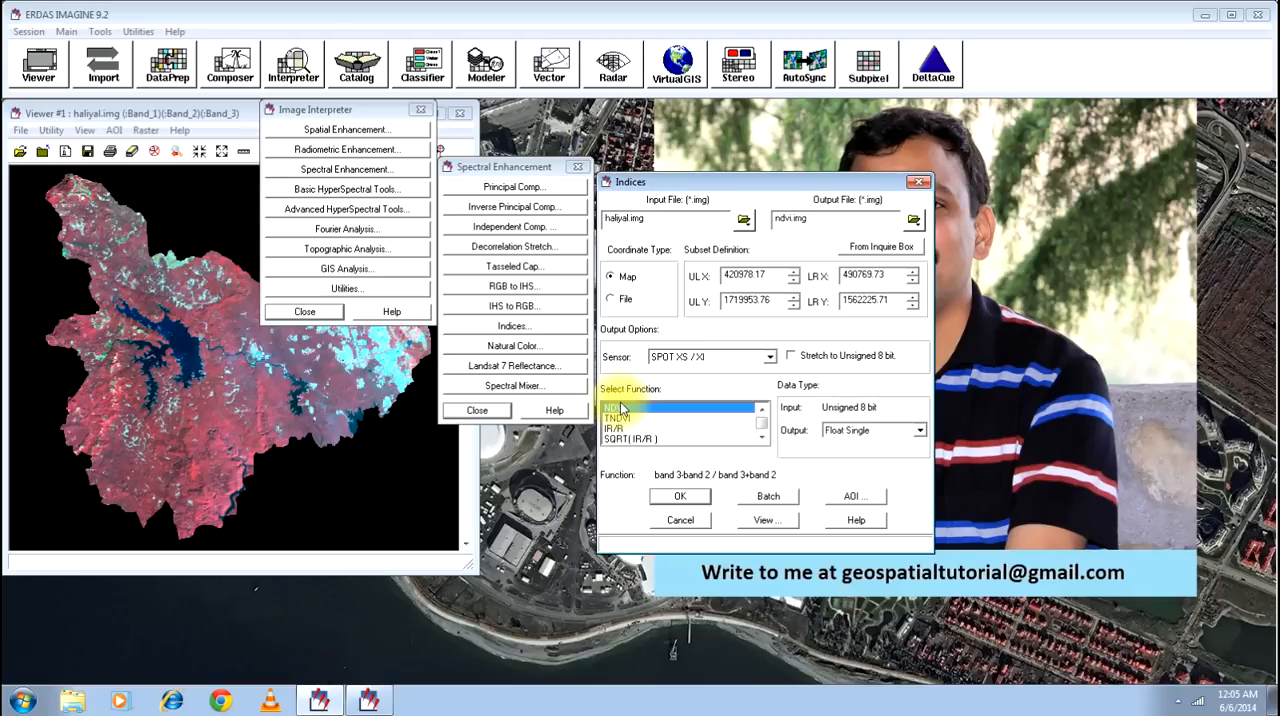
click(765, 520)
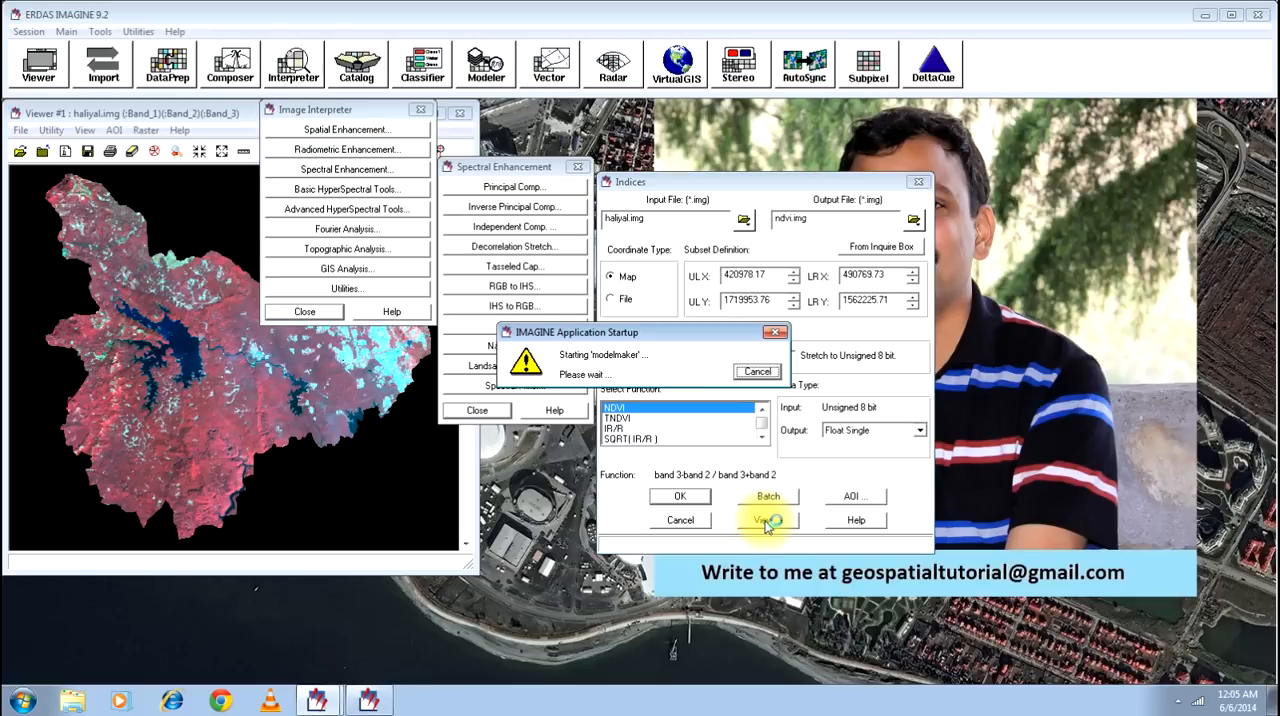